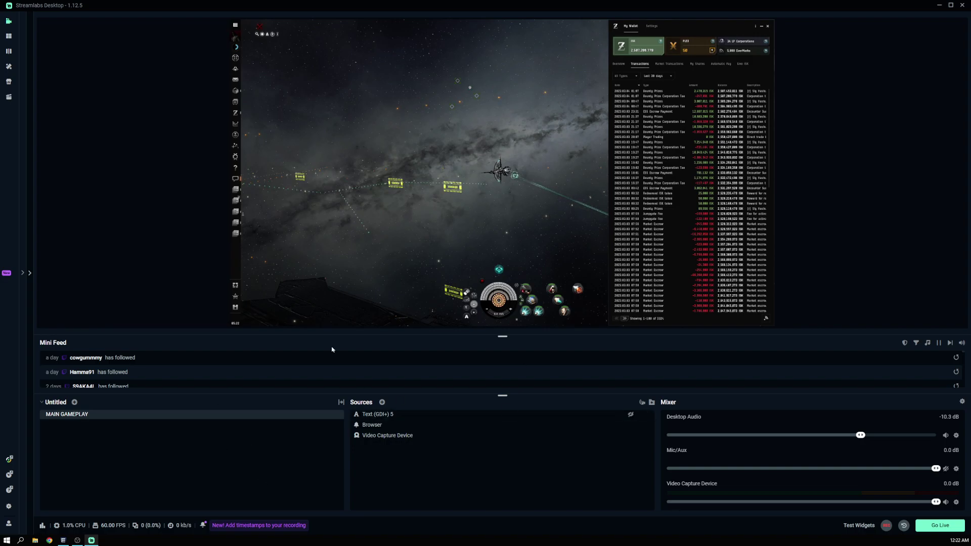
# Step: Create a new scene named blur
pyautogui.click(393, 439)
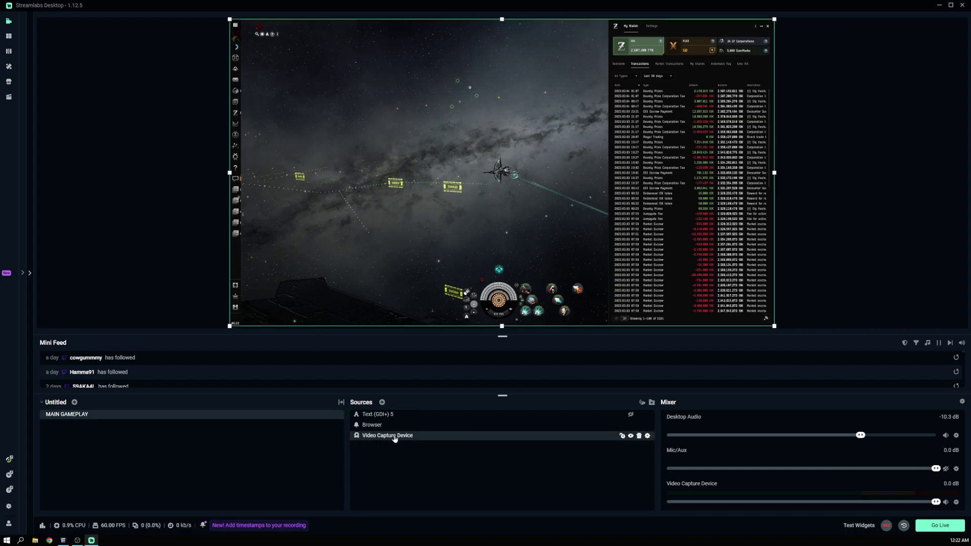
pyautogui.click(73, 403)
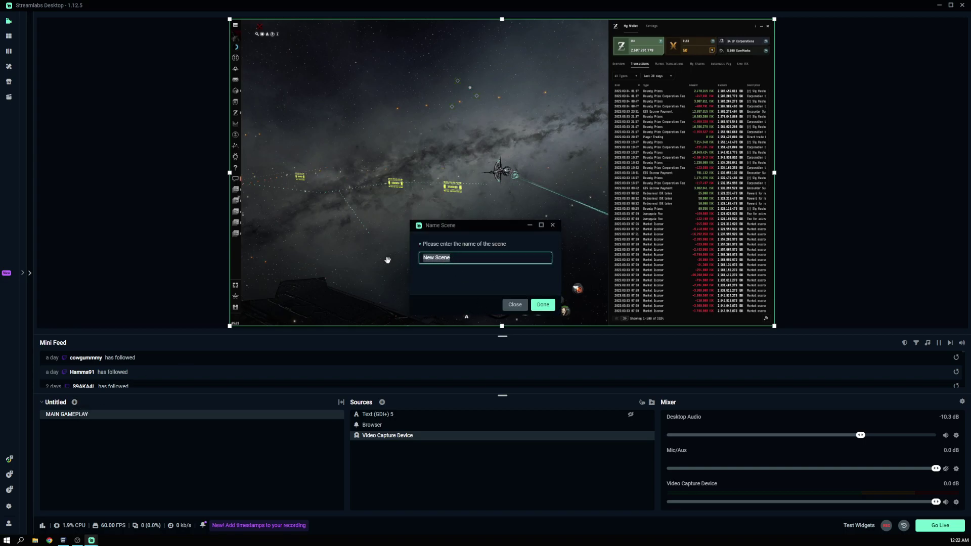
pyautogui.write('blur')
pyautogui.press('Return')
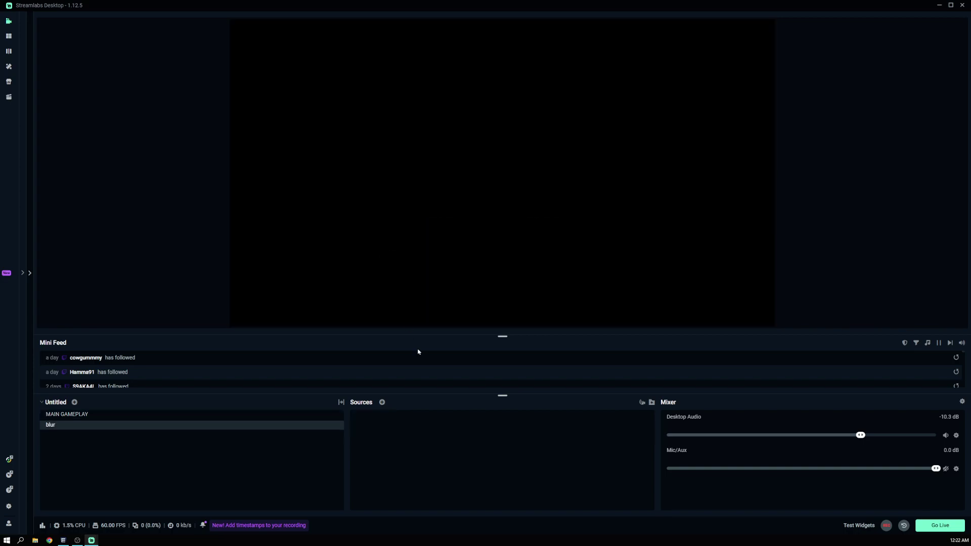
# Step: Add a Display Capture source with the default name, capturing Display 2 (Primary Monitor)
pyautogui.click(381, 403)
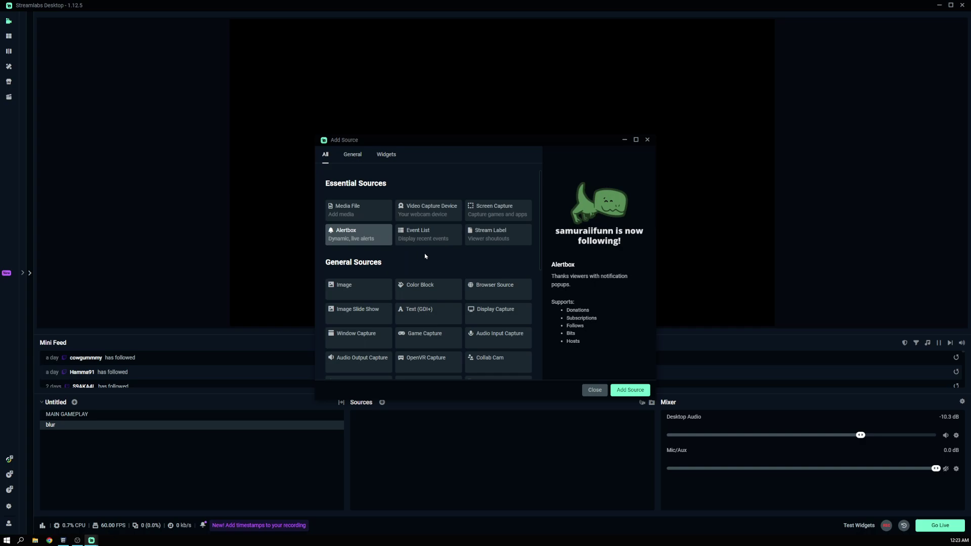
pyautogui.click(501, 314)
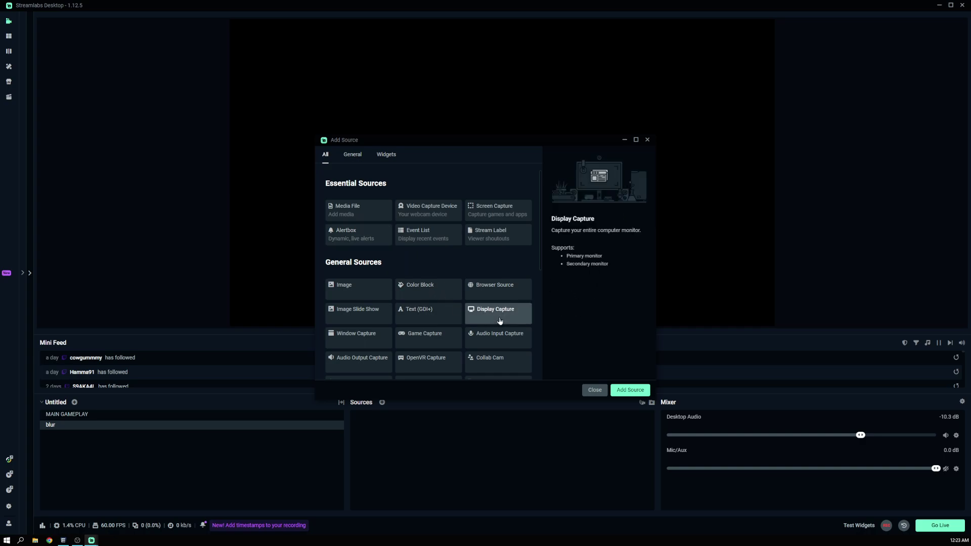
pyautogui.click(620, 391)
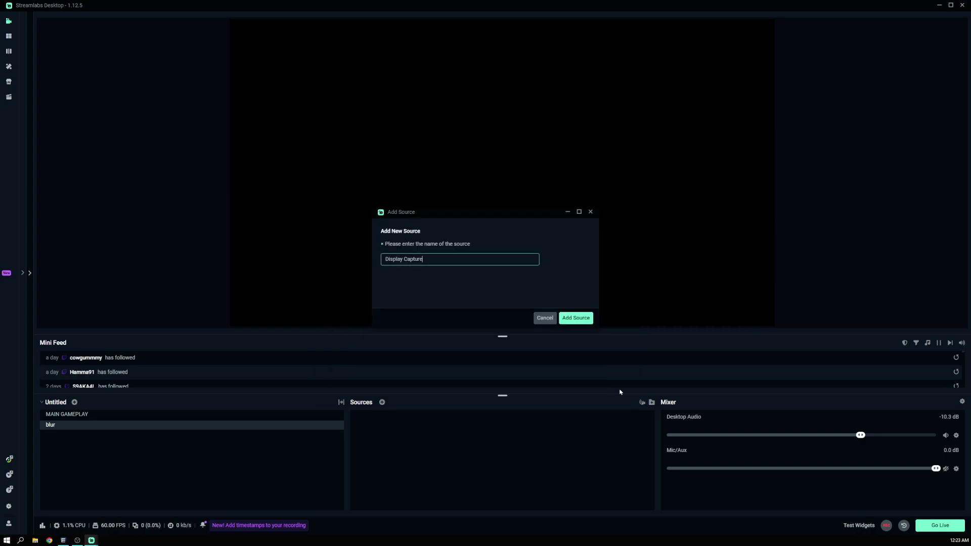
pyautogui.click(580, 319)
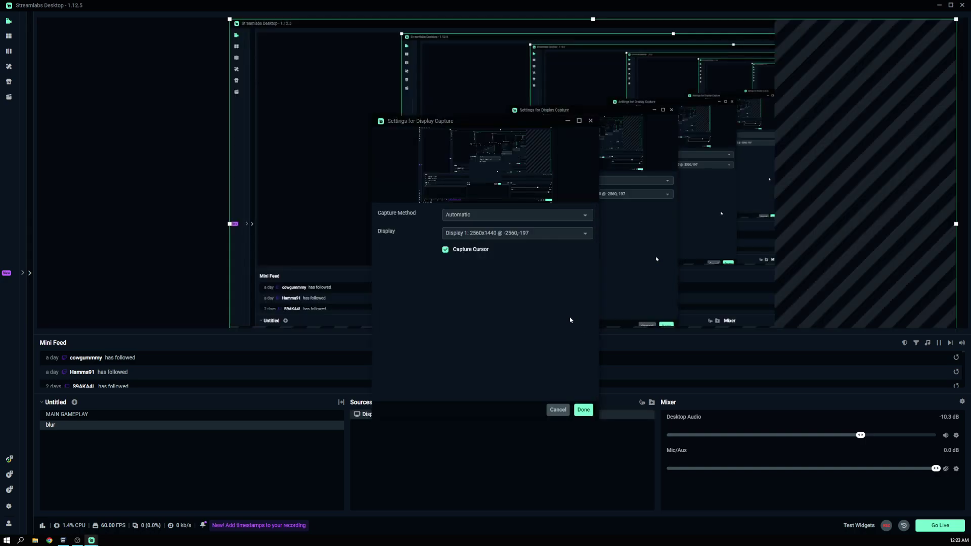
pyautogui.click(514, 234)
pyautogui.click(508, 264)
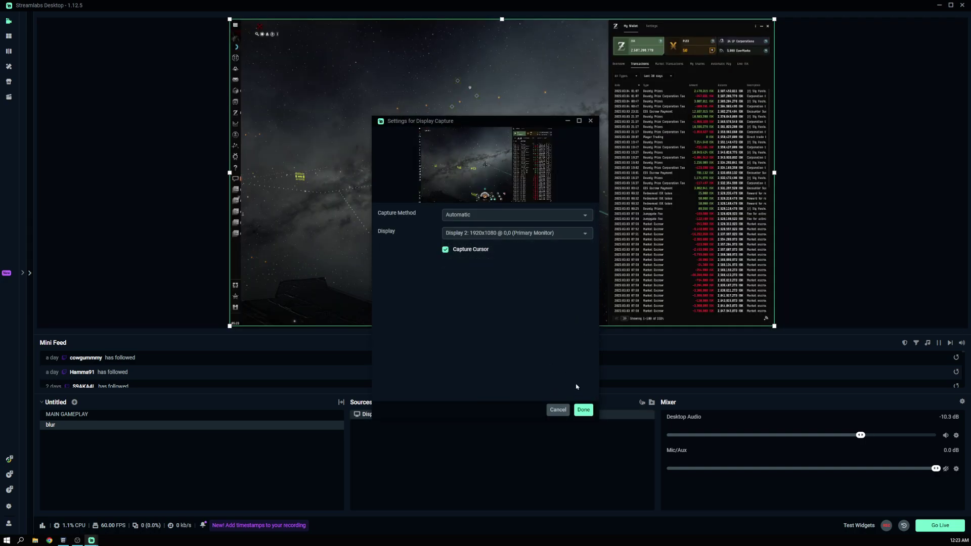
# Step: Shrink the Display Capture into a small picture in the canvas's top-right corner
pyautogui.click(582, 410)
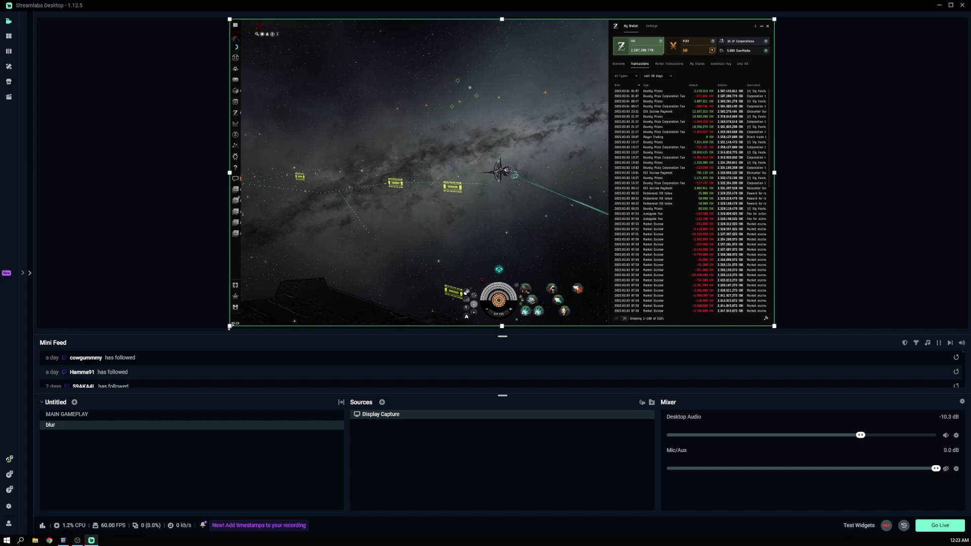
pyautogui.moveTo(230, 326); pyautogui.dragTo(656, 85)
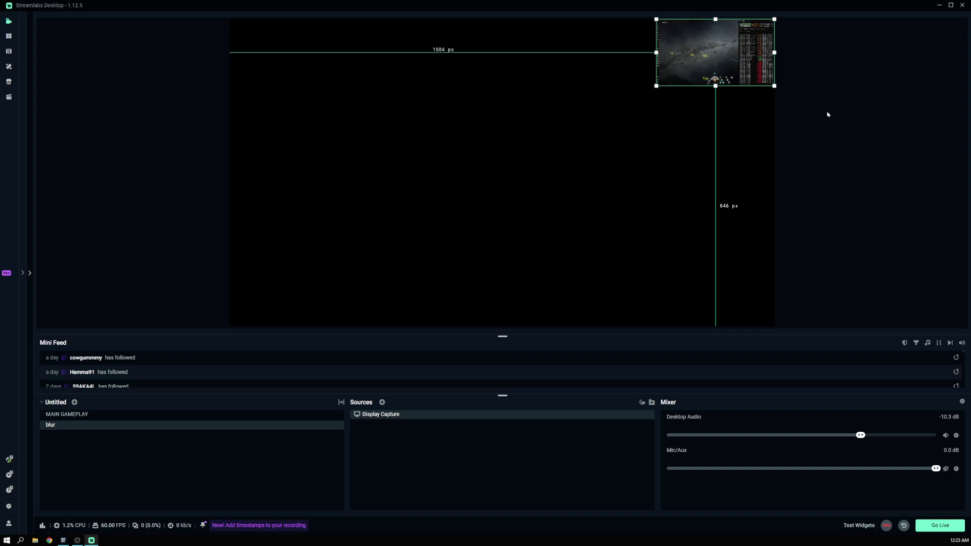
pyautogui.click(844, 79)
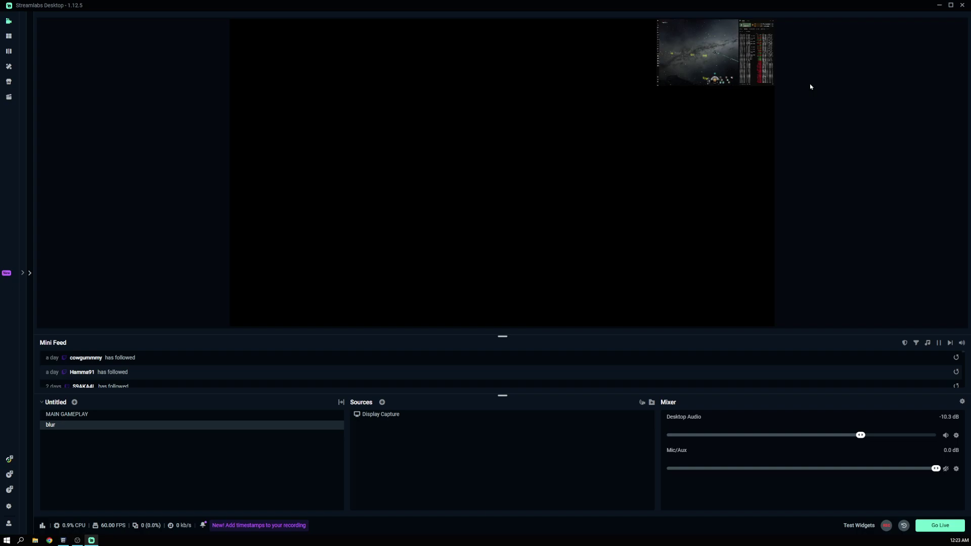
# Step: Add the existing blur scene as a Scene source in MAIN GAMEPLAY
pyautogui.click(199, 417)
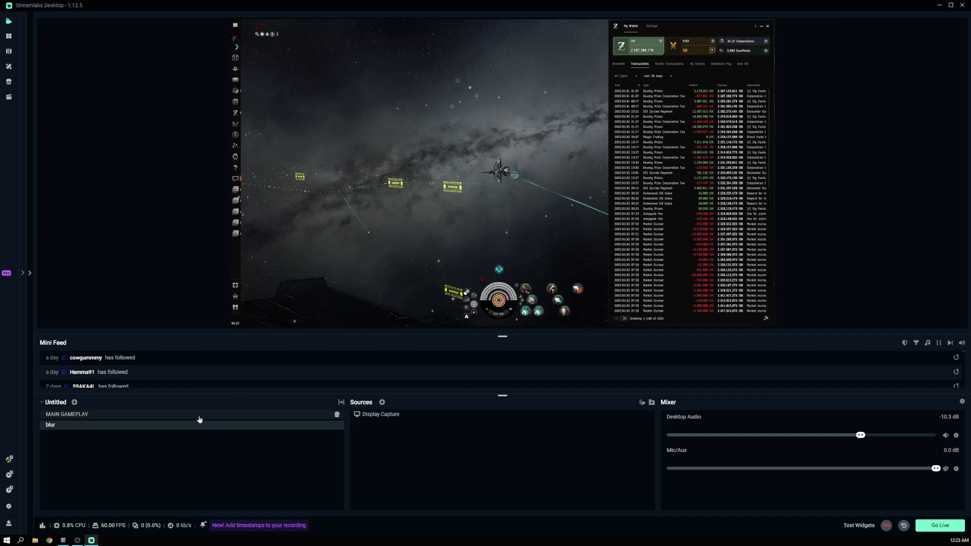
pyautogui.click(381, 402)
pyautogui.scroll(-3, 428, 271)
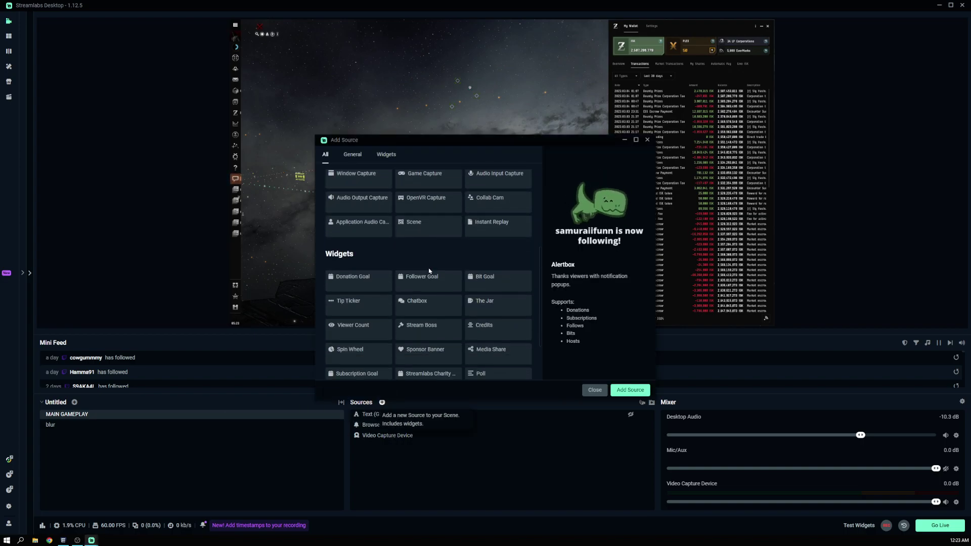
pyautogui.scroll(-3, 425, 272)
pyautogui.scroll(3, 419, 224)
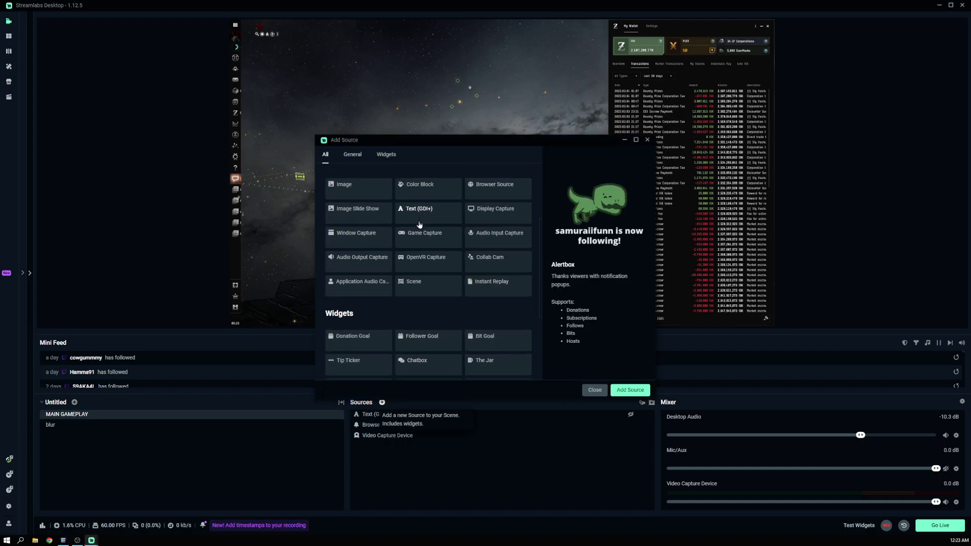
pyautogui.click(424, 284)
pyautogui.click(633, 390)
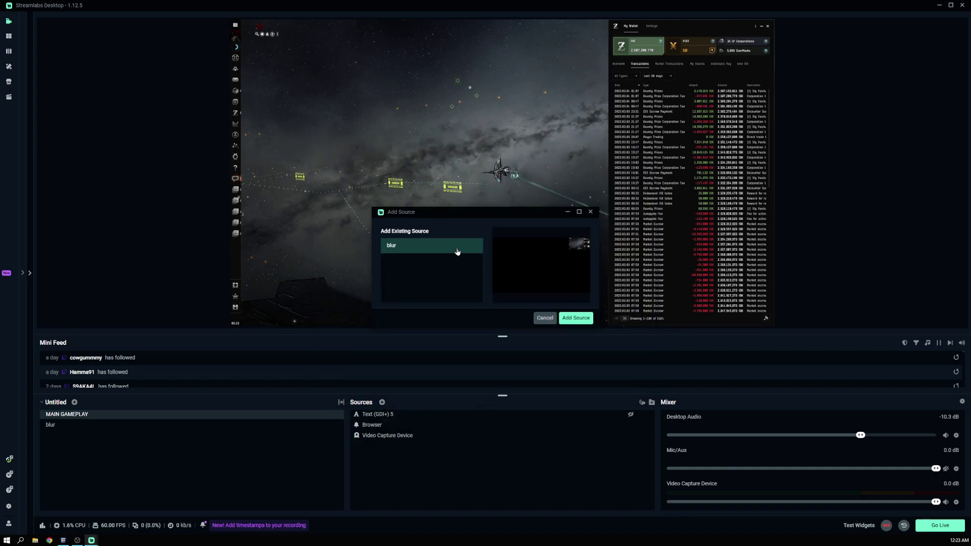
pyautogui.moveTo(114, 425)
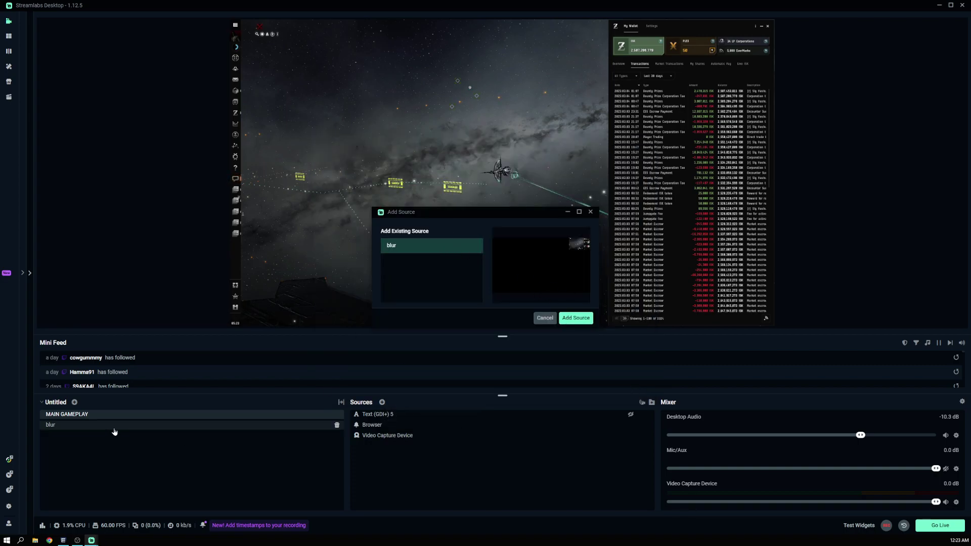
pyautogui.click(572, 323)
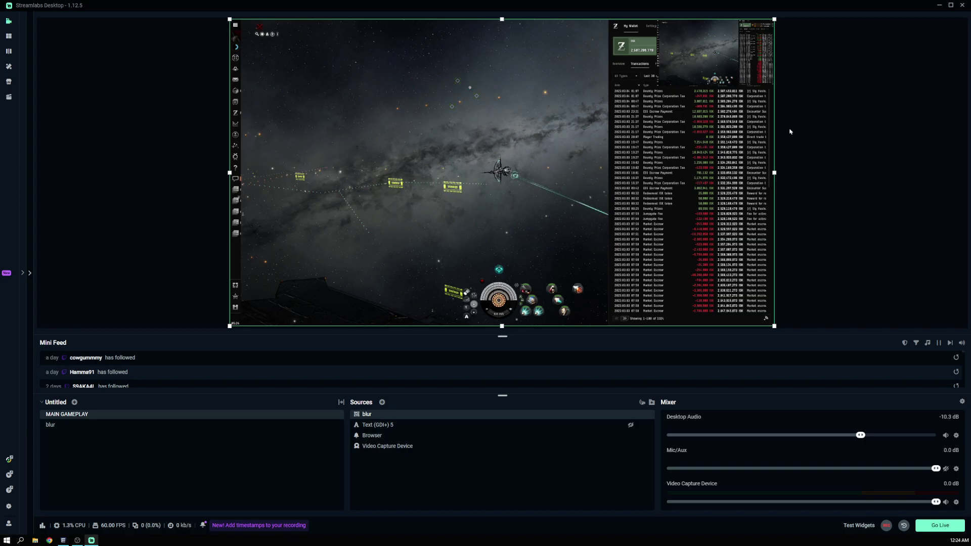
# Step: Resize the blur source by its handles until it covers the whole MAIN GAMEPLAY canvas
pyautogui.click(790, 131)
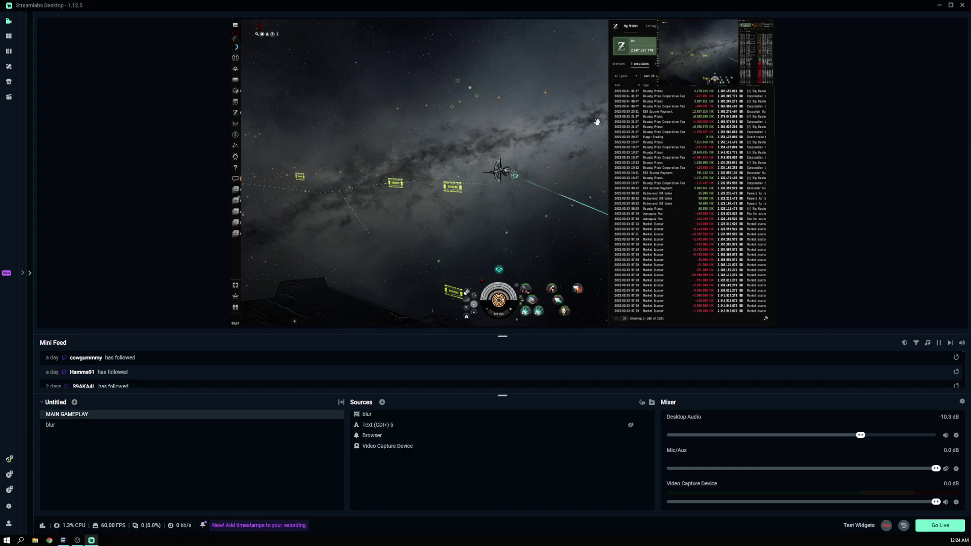
pyautogui.click(361, 416)
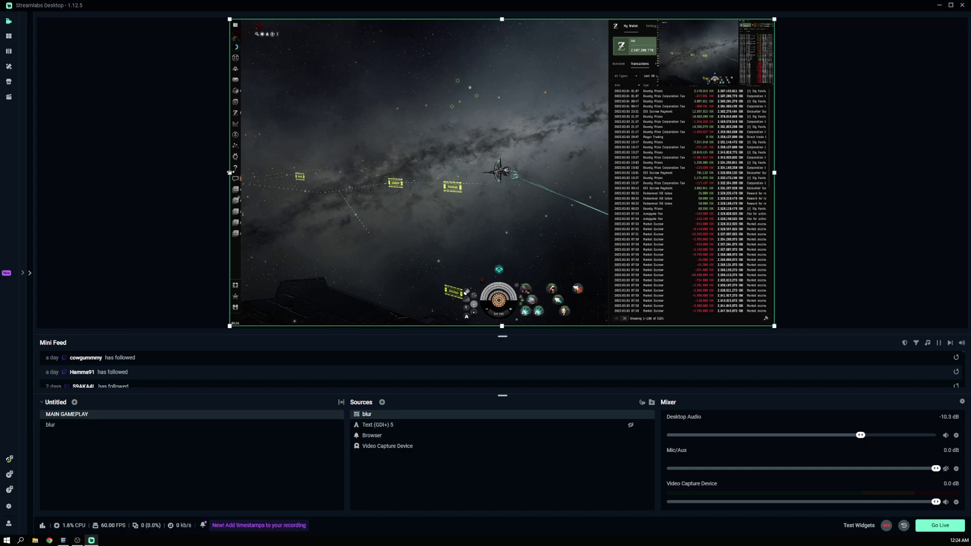
pyautogui.moveTo(230, 173)
pyautogui.mouseDown()
pyautogui.moveTo(643, 173)
pyautogui.moveTo(655, 153)
pyautogui.mouseUp()
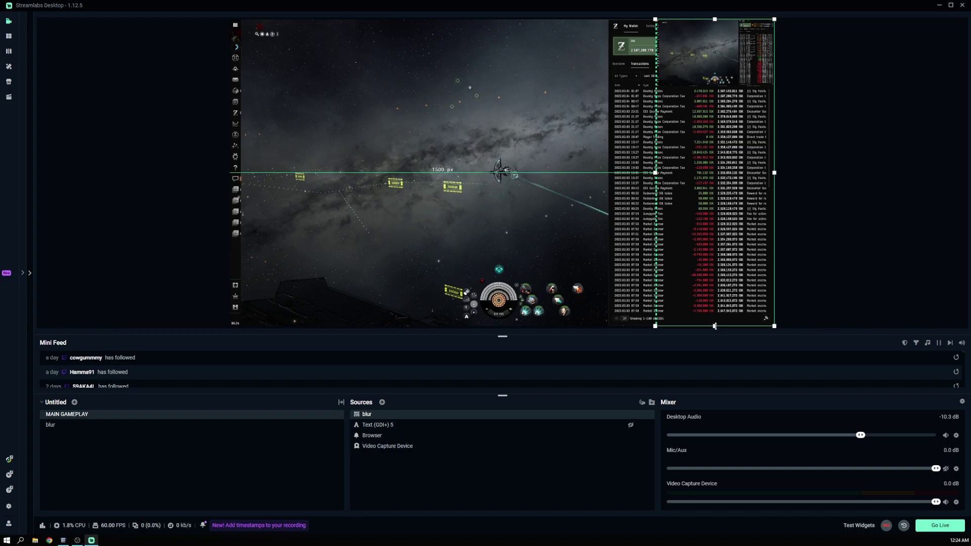
pyautogui.moveTo(715, 326); pyautogui.dragTo(715, 85)
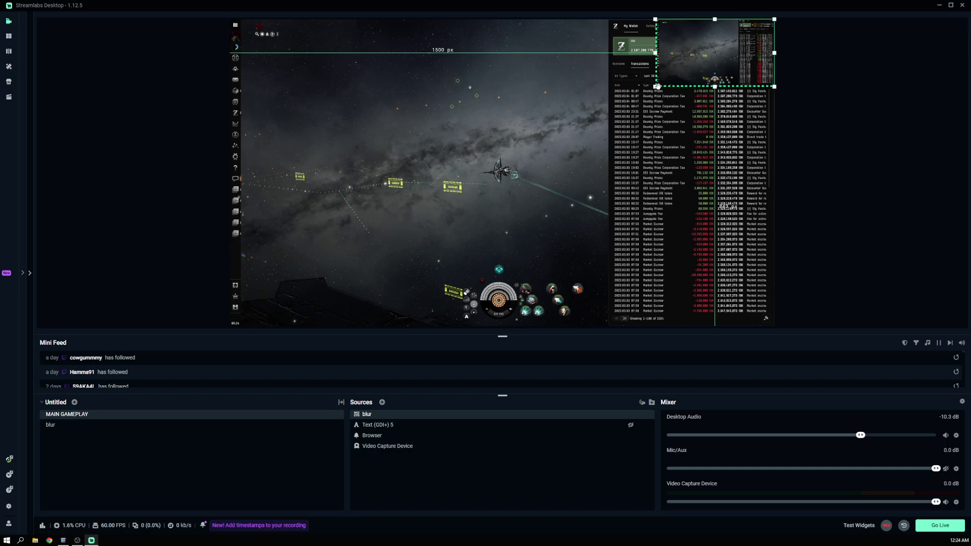
pyautogui.moveTo(656, 86); pyautogui.dragTo(226, 327)
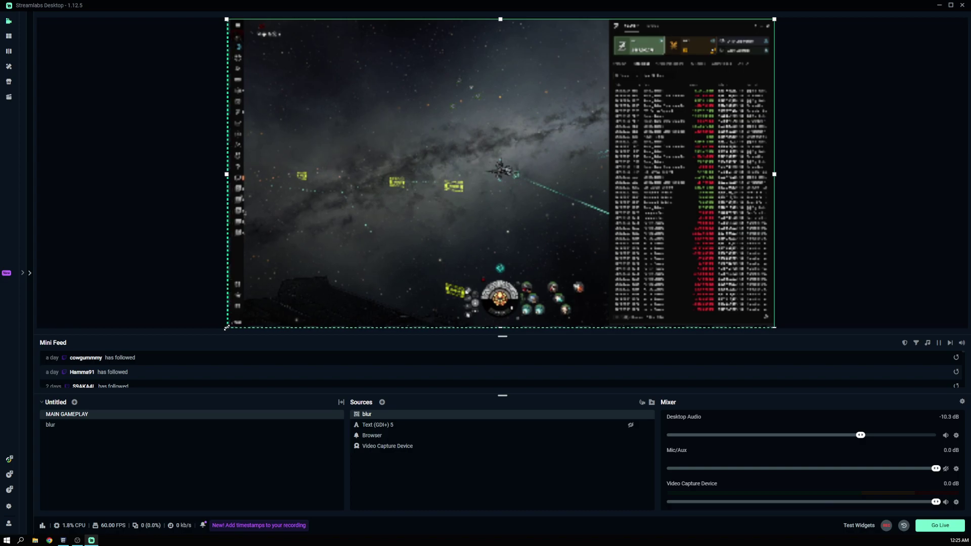
pyautogui.moveTo(226, 328); pyautogui.dragTo(227, 326)
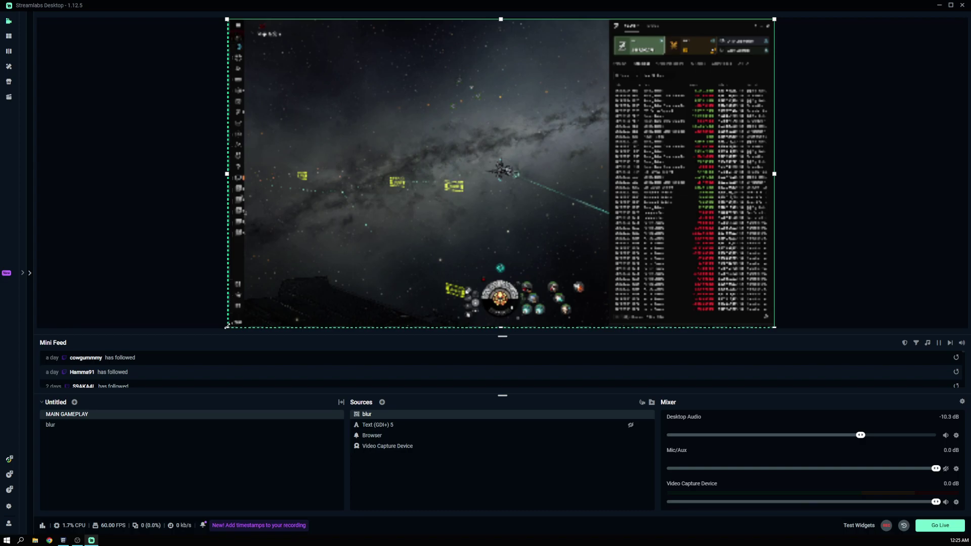
pyautogui.click(169, 286)
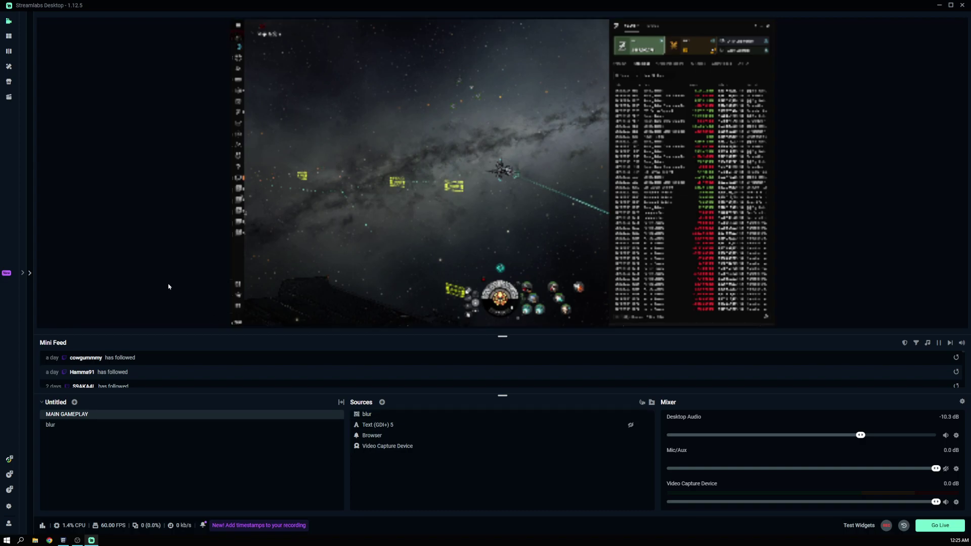
pyautogui.click(225, 317)
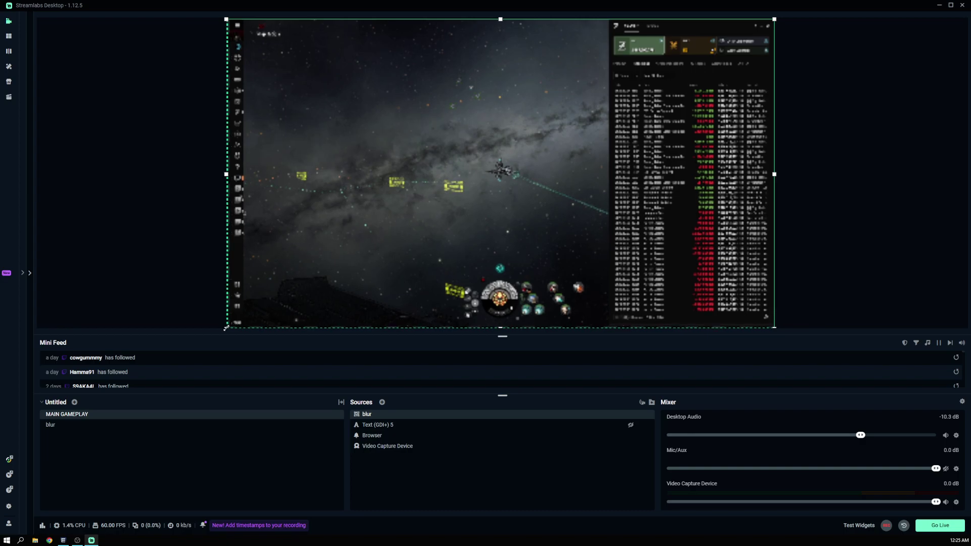
pyautogui.click(201, 293)
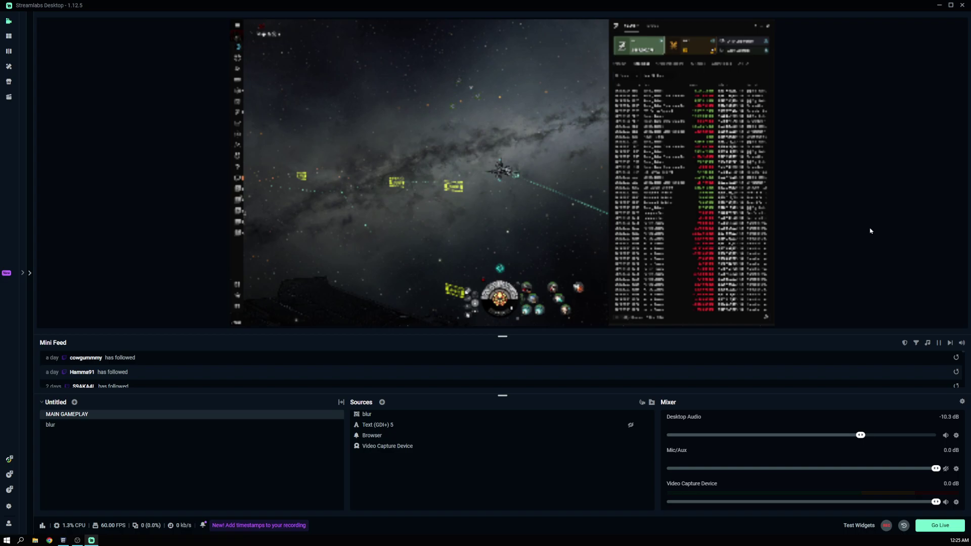
pyautogui.click(365, 415)
pyautogui.rightClick(365, 416)
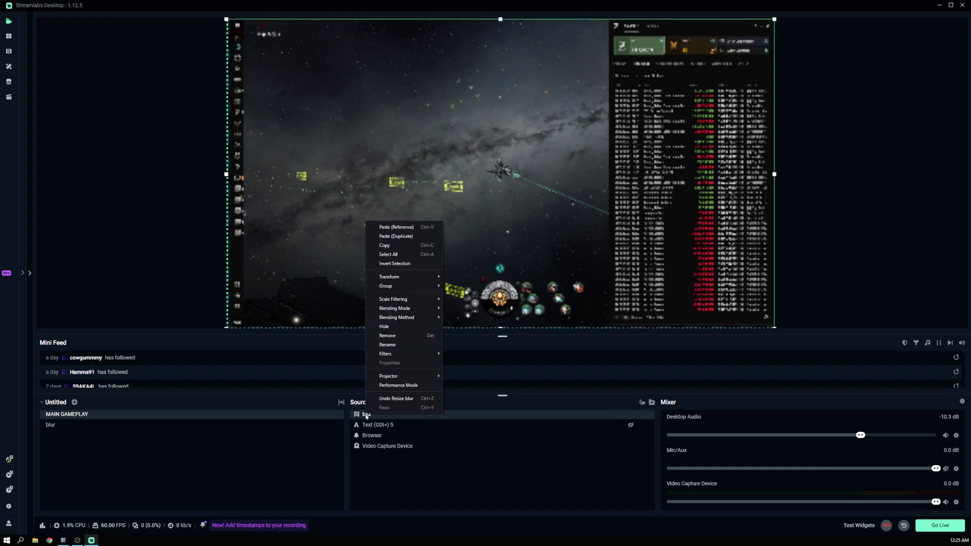
pyautogui.click(398, 246)
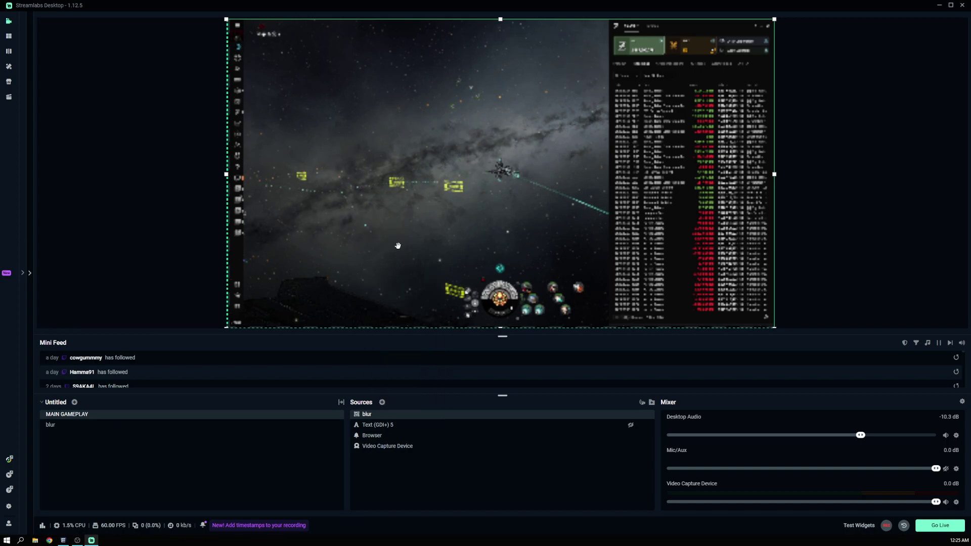
pyautogui.click(398, 246)
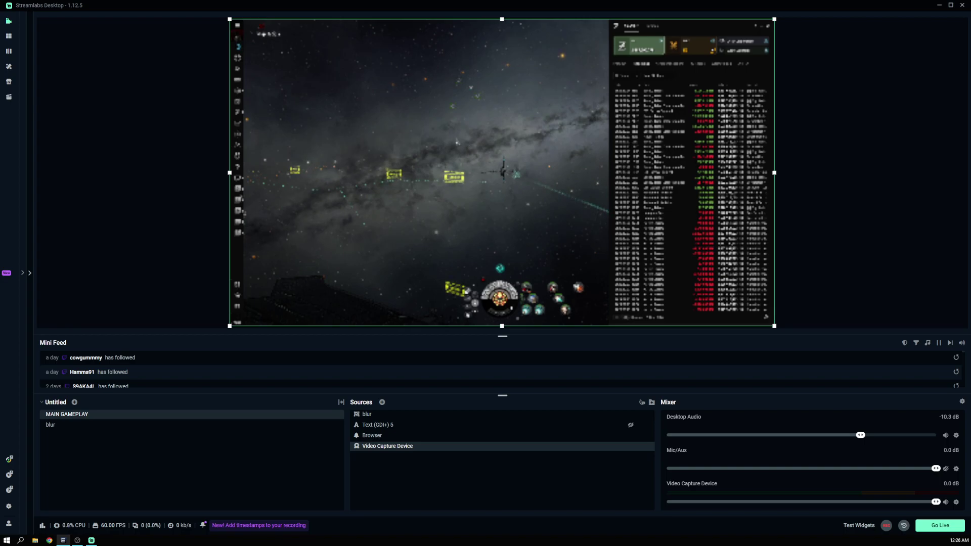
# Step: Copy blur, move it below Video Capture Device, and paste it as a reference on top
pyautogui.rightClick(377, 222)
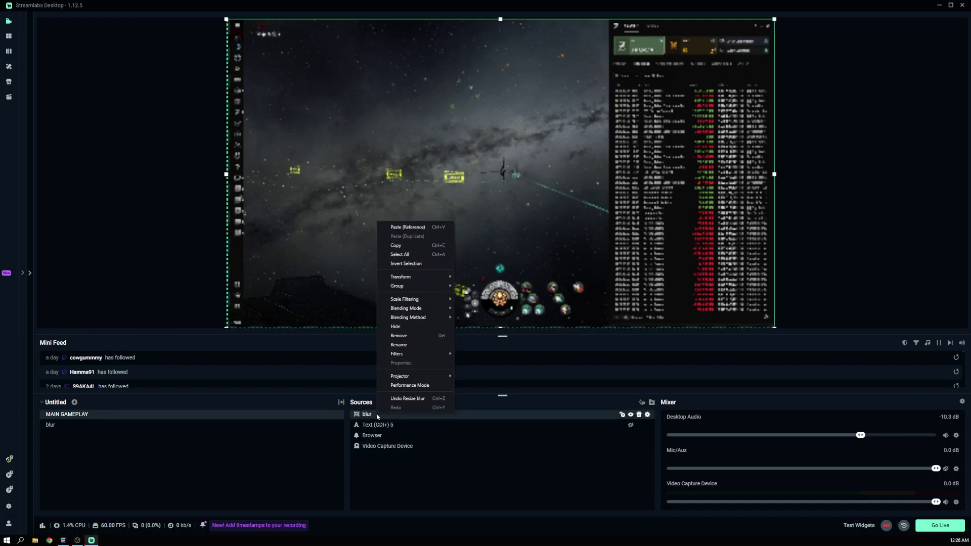
pyautogui.click(402, 246)
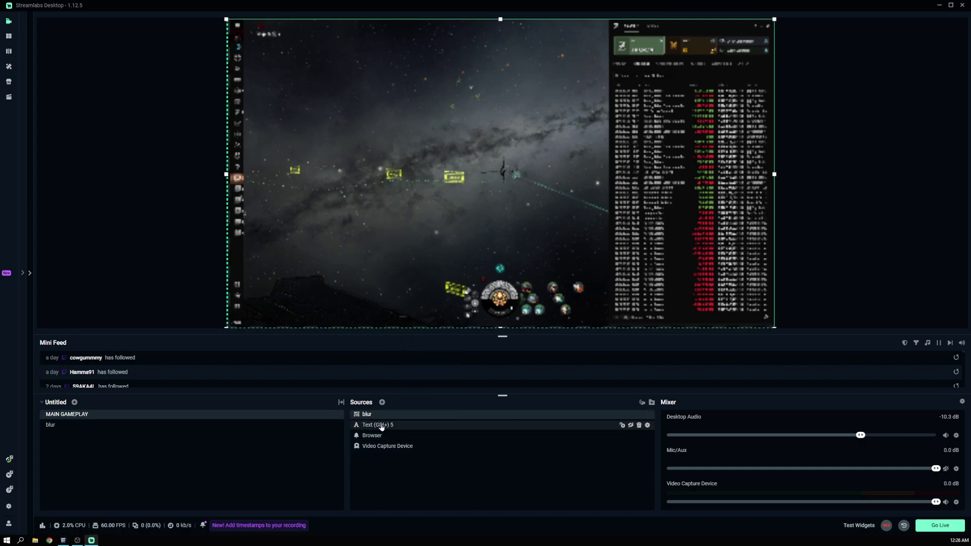
pyautogui.moveTo(374, 418)
pyautogui.mouseDown()
pyautogui.moveTo(373, 457)
pyautogui.moveTo(384, 449)
pyautogui.mouseUp()
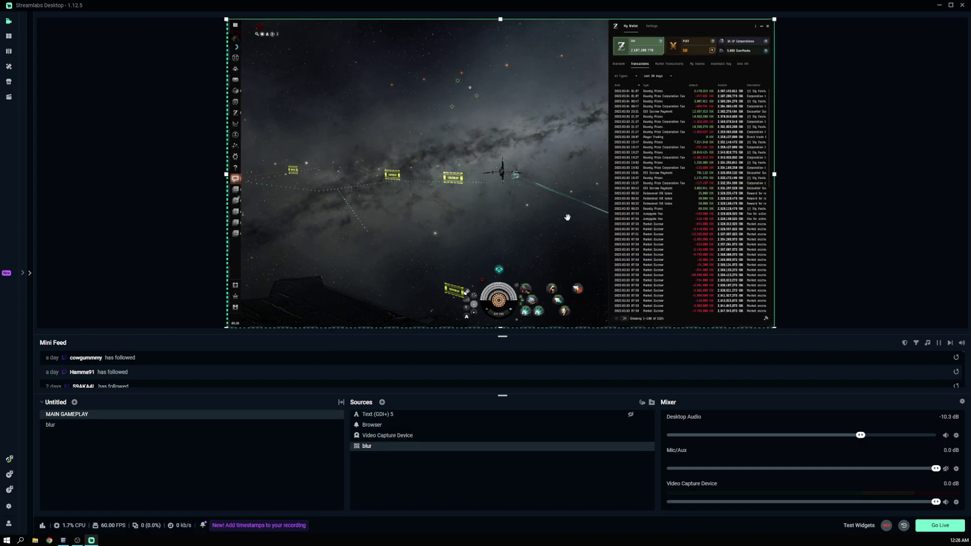
pyautogui.click(492, 230)
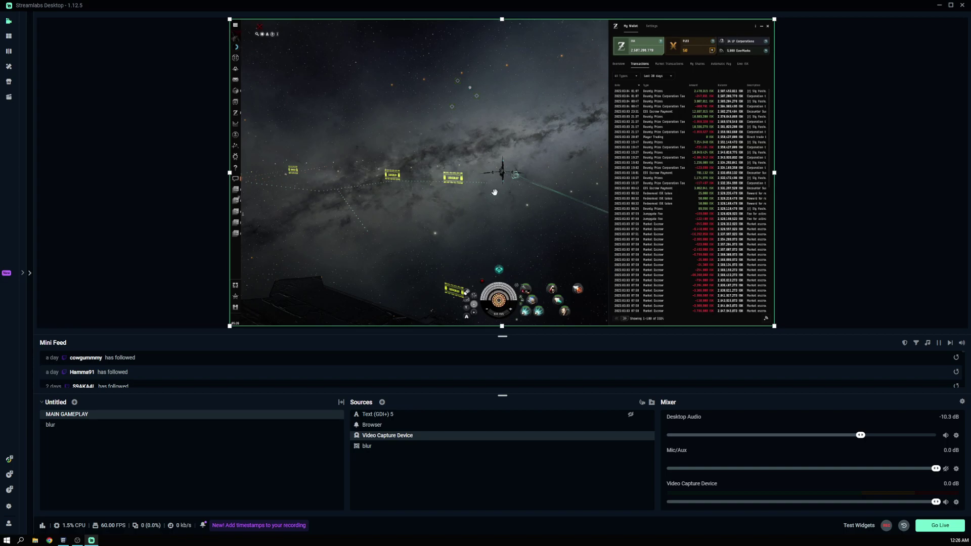
pyautogui.rightClick(494, 192)
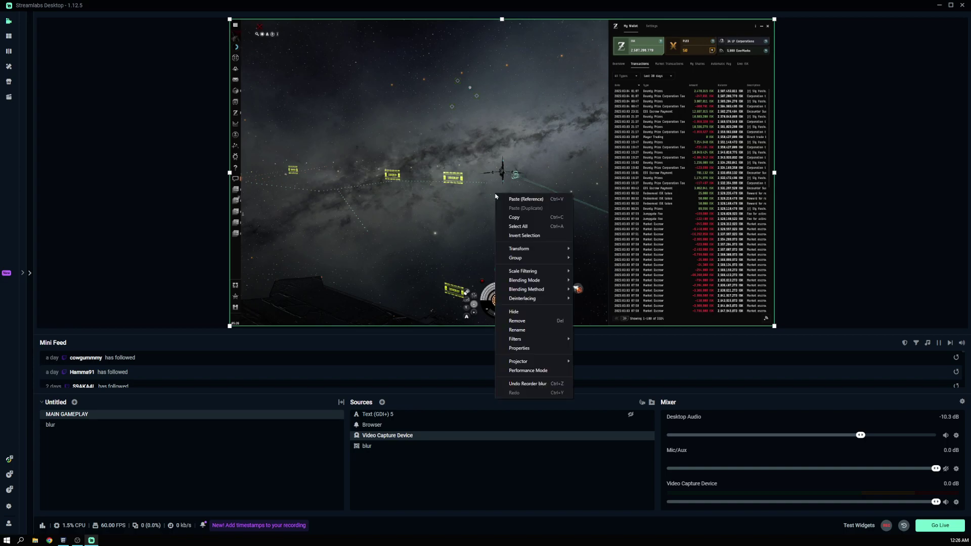
pyautogui.click(524, 200)
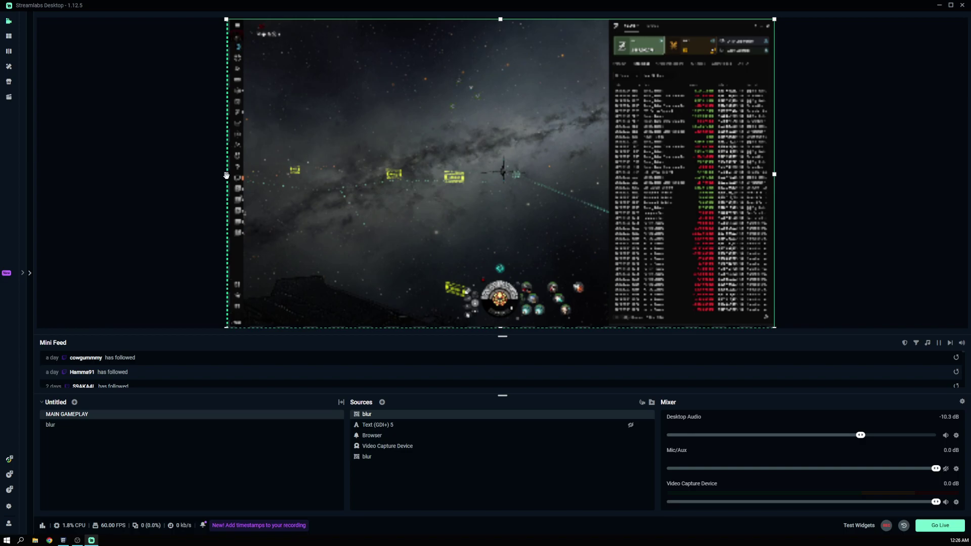
# Step: Alt-crop the new blur reference from the left so it hides only the wallet transactions window
pyautogui.moveTo(226, 174); pyautogui.dragTo(499, 178)
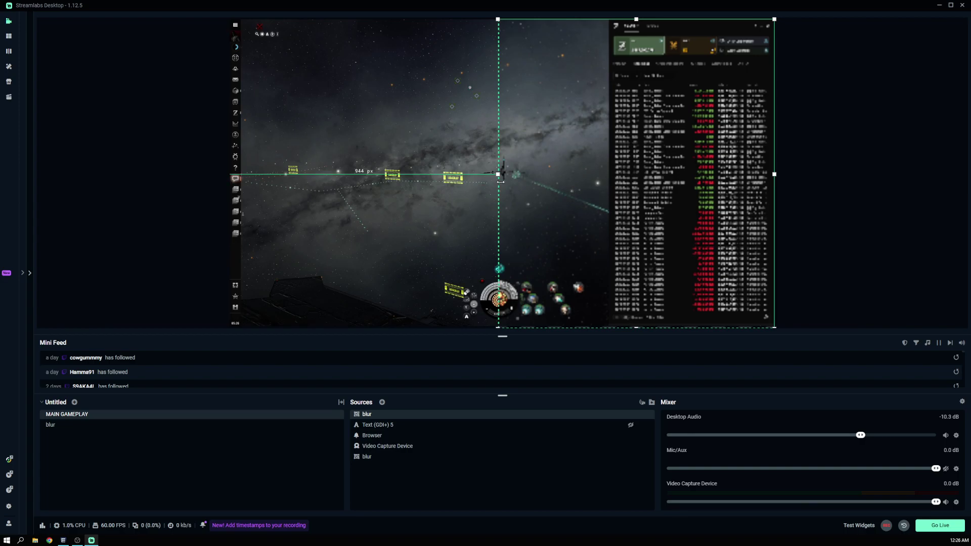
pyautogui.moveTo(501, 183)
pyautogui.mouseDown()
pyautogui.moveTo(751, 179)
pyautogui.moveTo(611, 190)
pyautogui.mouseUp()
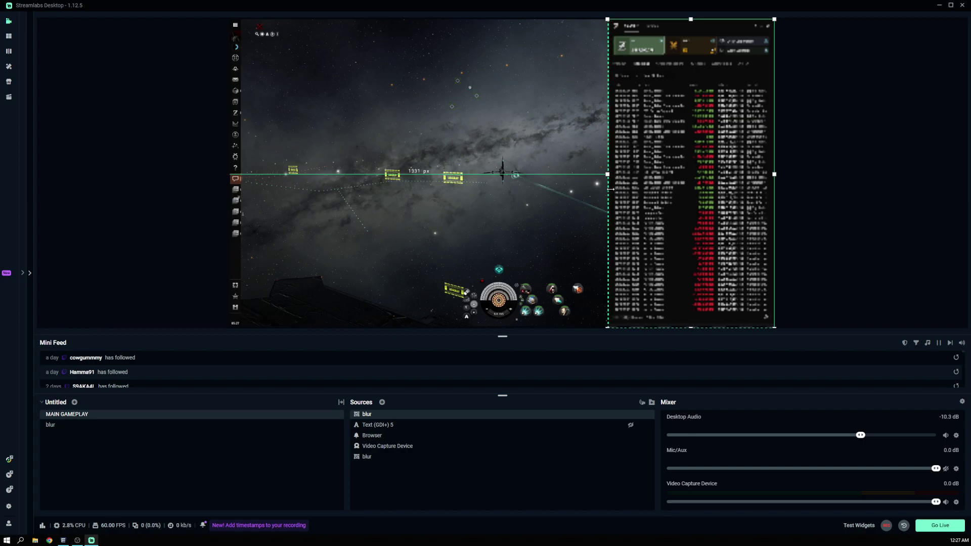
pyautogui.click(551, 142)
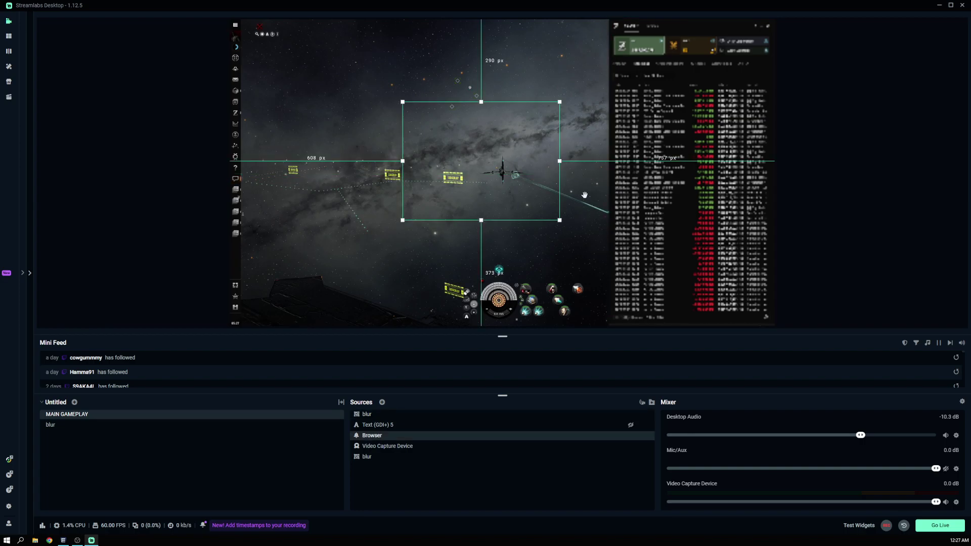
pyautogui.click(873, 159)
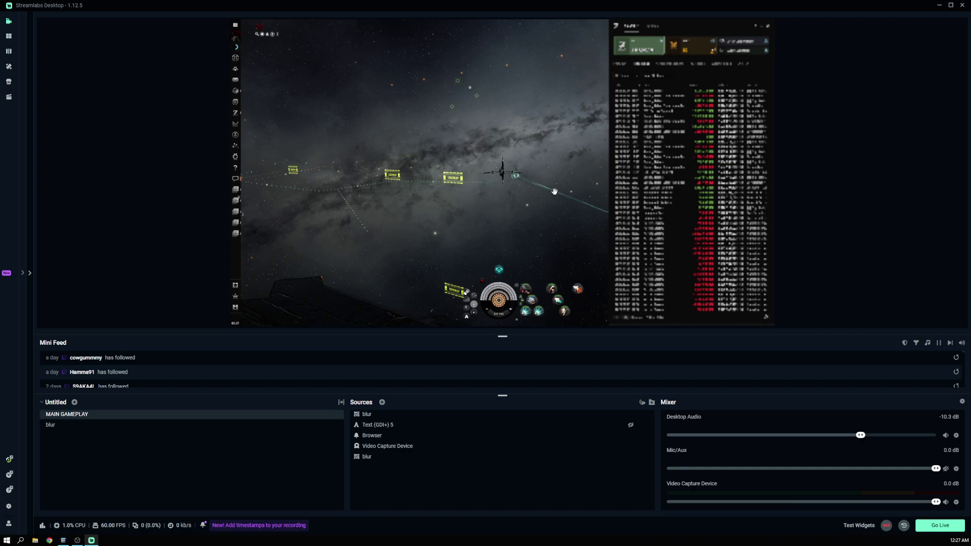
# Step: Paste another blur reference and Alt-crop it down to the left icon bar
pyautogui.click(438, 207)
pyautogui.click(386, 218)
pyautogui.rightClick(392, 216)
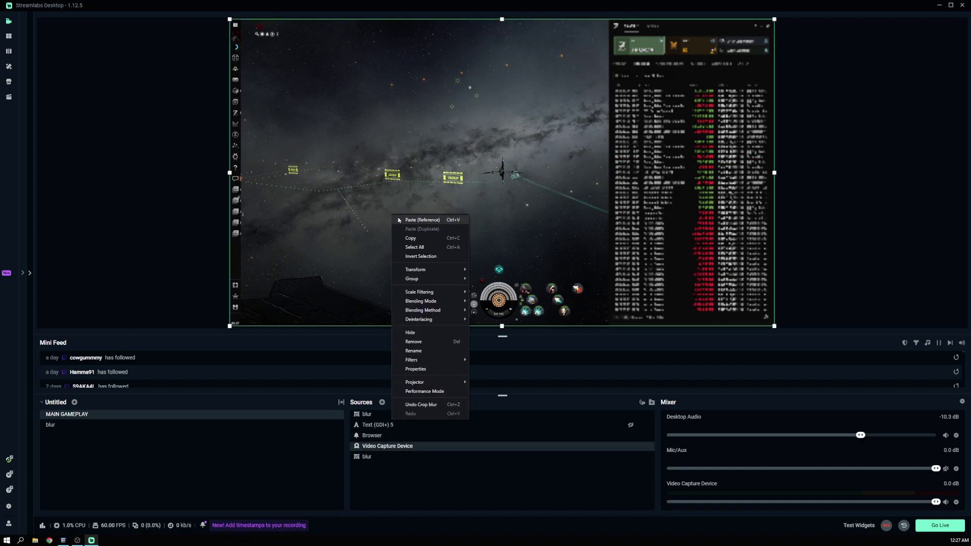
pyautogui.hotkey('ctrl', 'v')
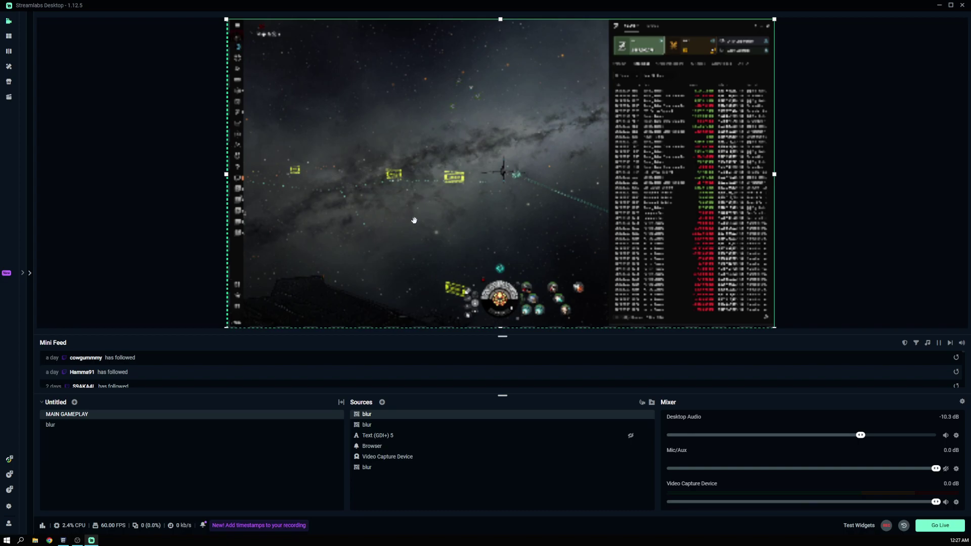
pyautogui.moveTo(773, 173); pyautogui.dragTo(242, 178)
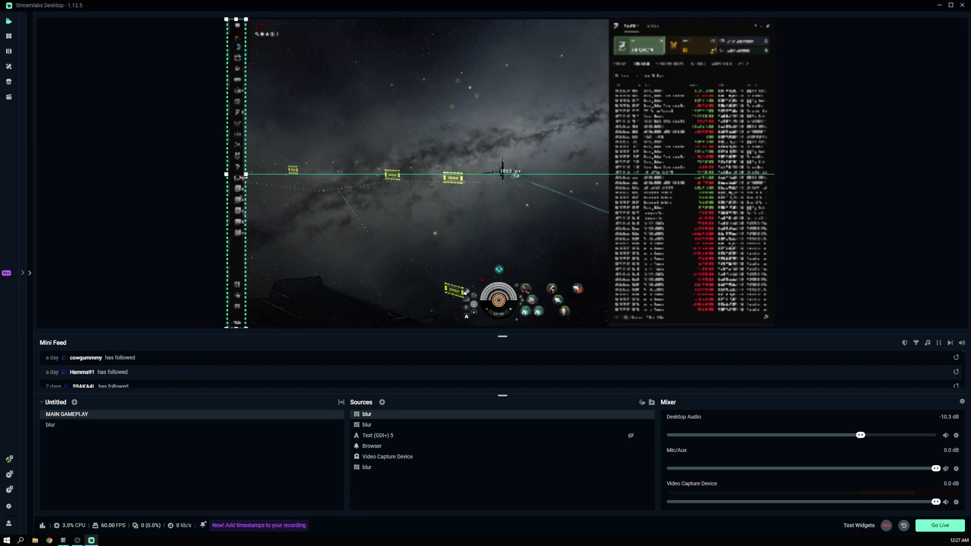
# Step: Paste a third blur reference and Alt-crop it to the ship modules at the bottom centre
pyautogui.click(395, 122)
pyautogui.rightClick(403, 112)
pyautogui.click(416, 118)
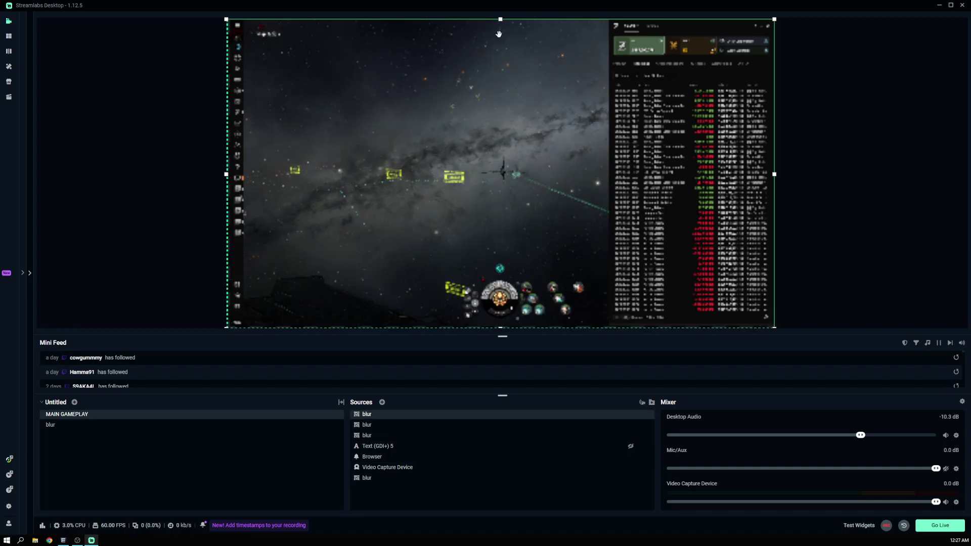
pyautogui.moveTo(499, 34); pyautogui.dragTo(482, 258)
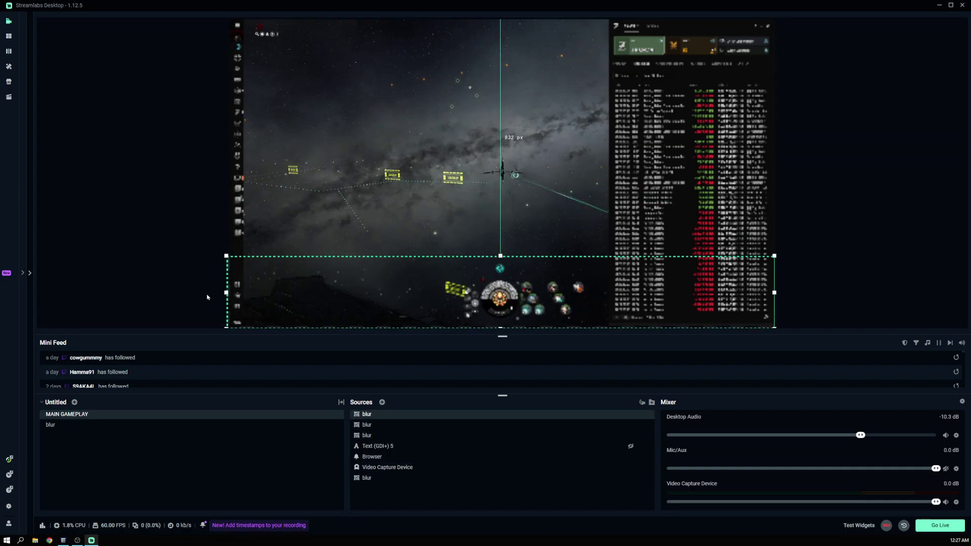
pyautogui.moveTo(227, 292); pyautogui.dragTo(453, 290)
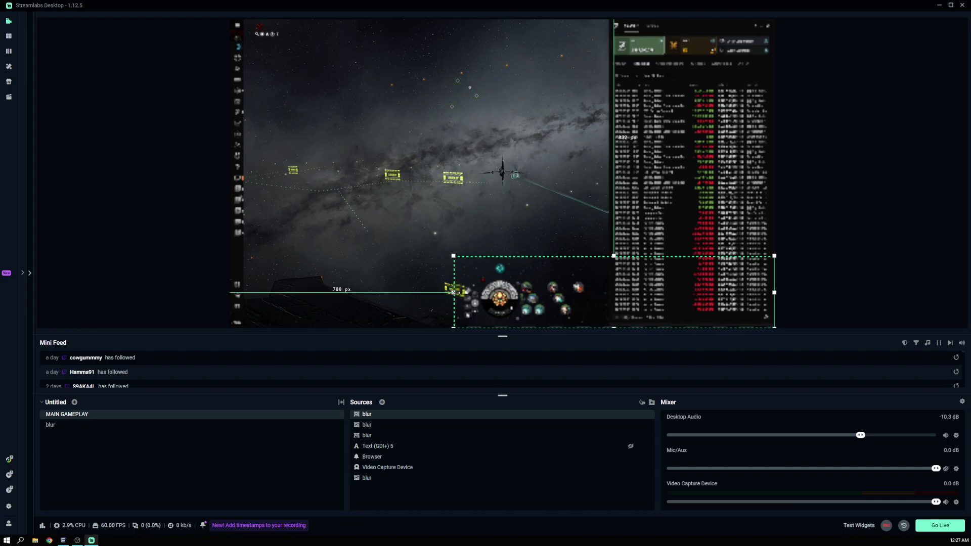
pyautogui.moveTo(773, 292); pyautogui.dragTo(588, 292)
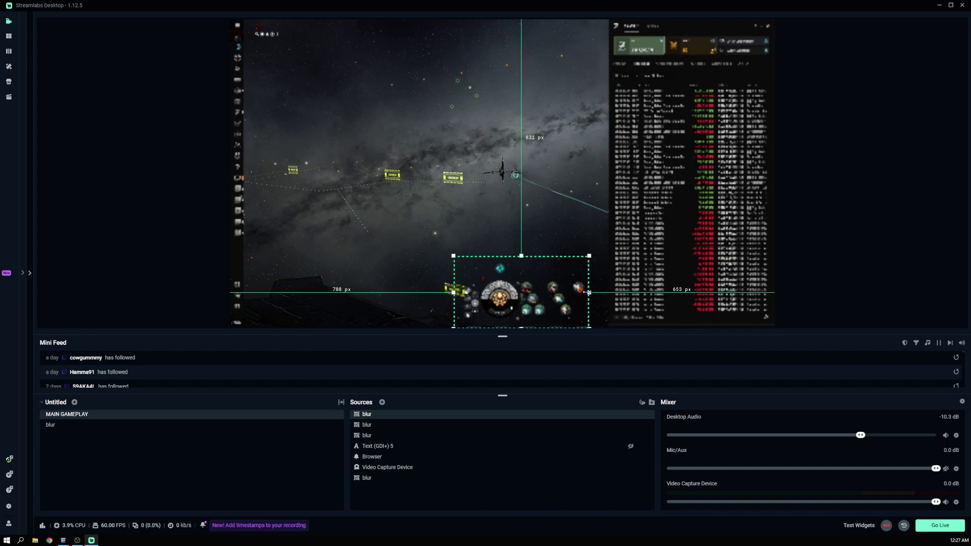
pyautogui.click(858, 201)
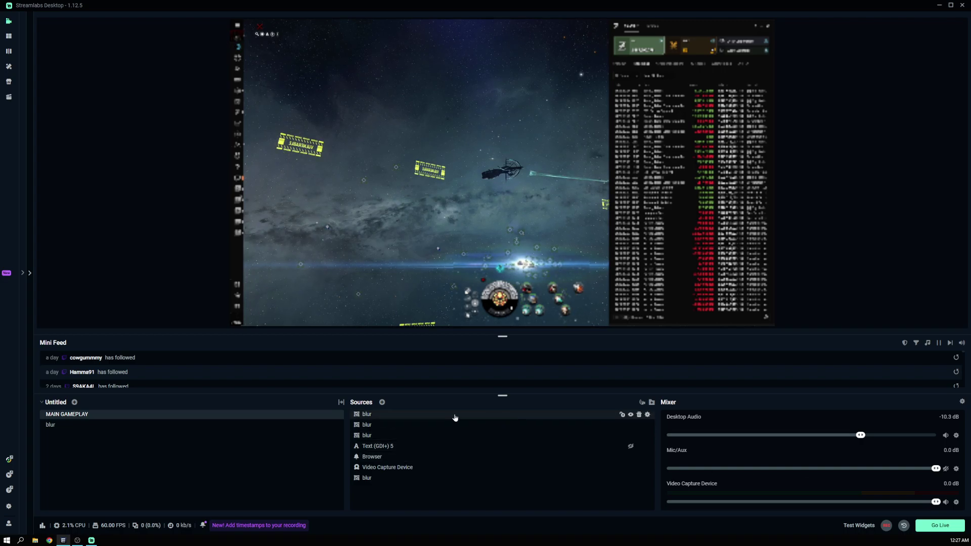
# Step: Add a white Color Block source and move it to the lower centre, left of the modules
pyautogui.click(382, 402)
pyautogui.click(425, 287)
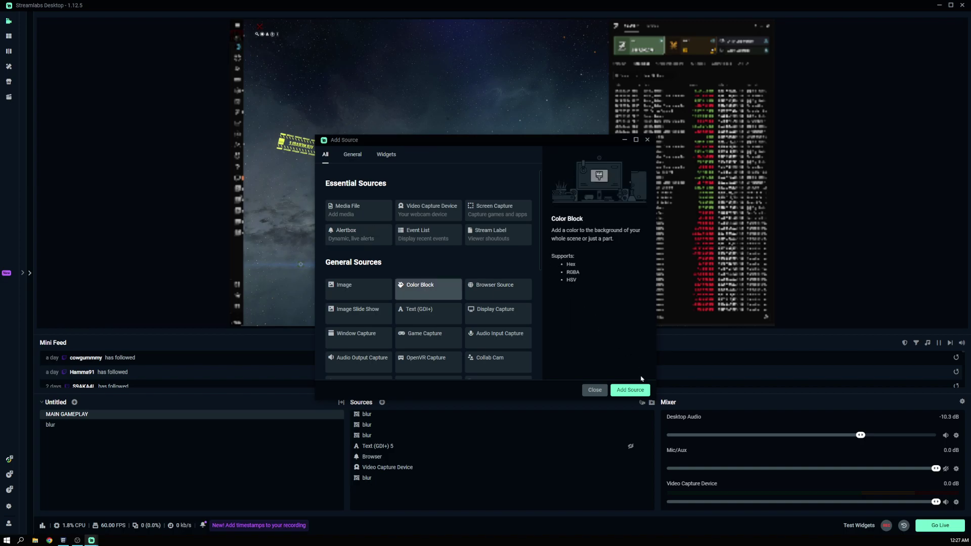
pyautogui.click(641, 389)
pyautogui.click(568, 316)
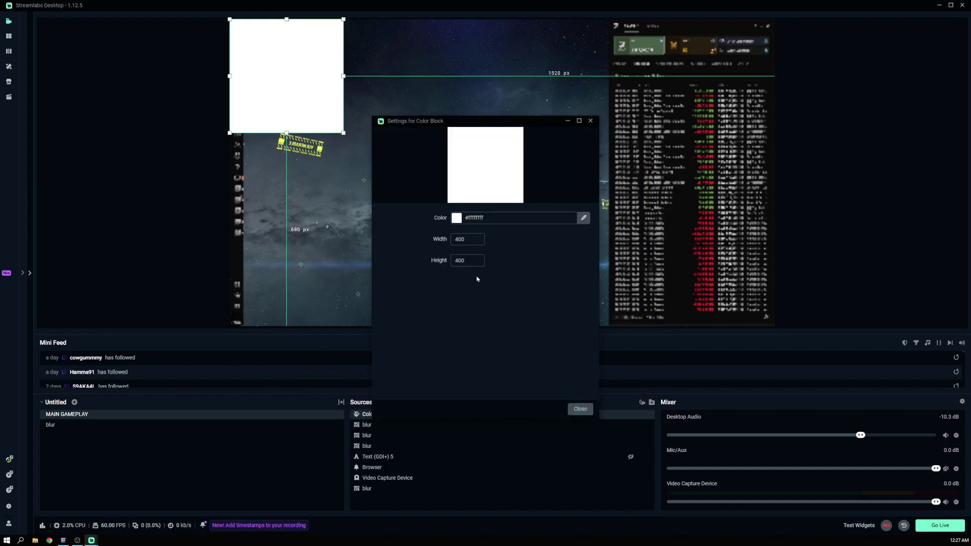
pyautogui.click(569, 411)
pyautogui.moveTo(306, 102)
pyautogui.mouseDown()
pyautogui.moveTo(403, 292)
pyautogui.moveTo(416, 299)
pyautogui.mouseUp()
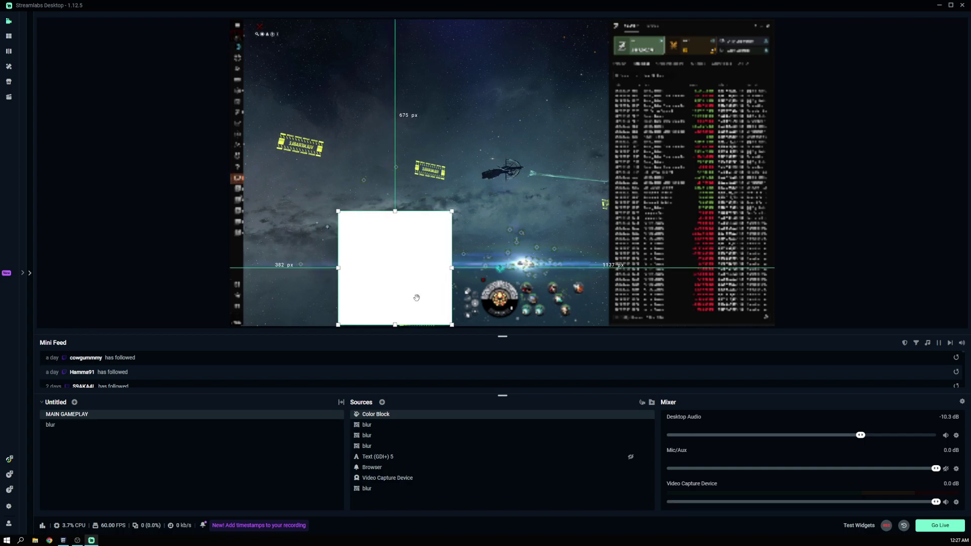
pyautogui.moveTo(554, 218); pyautogui.dragTo(401, 98)
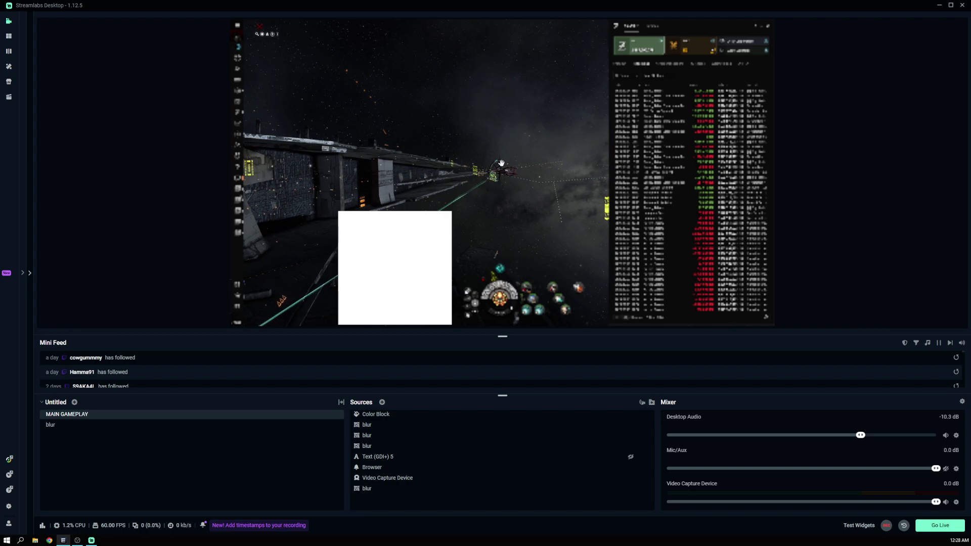
# Step: Deselect the Browser source and bring the OBS Studio window to the front
pyautogui.click(500, 163)
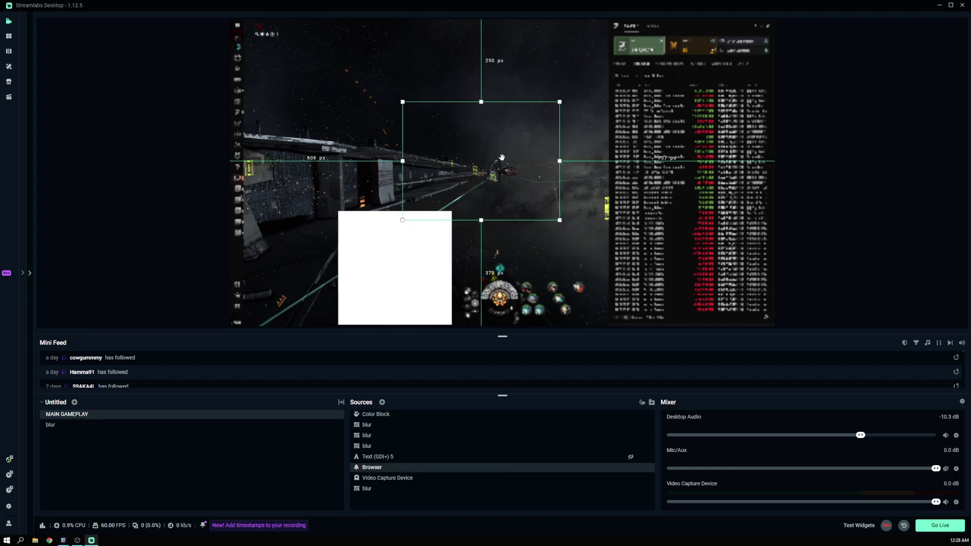
pyautogui.click(839, 170)
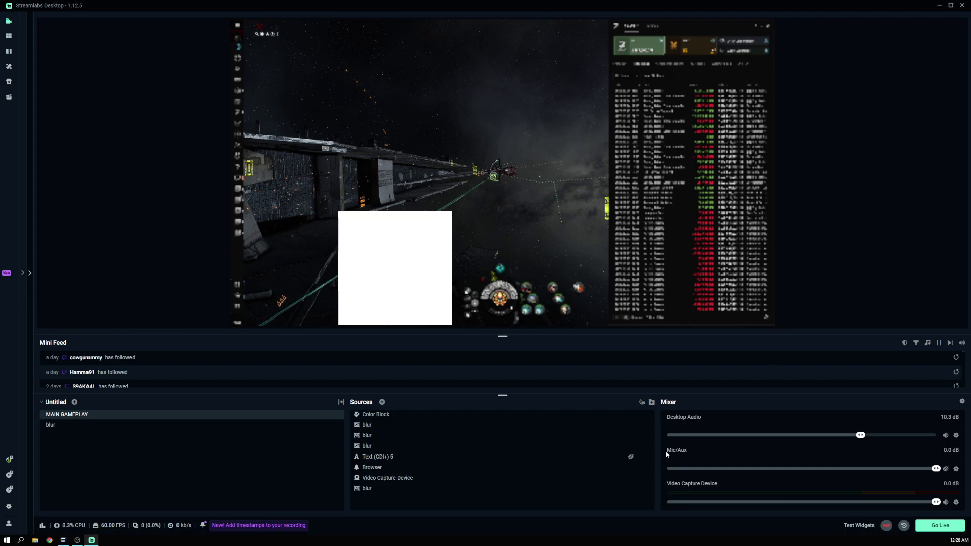
pyautogui.click(76, 539)
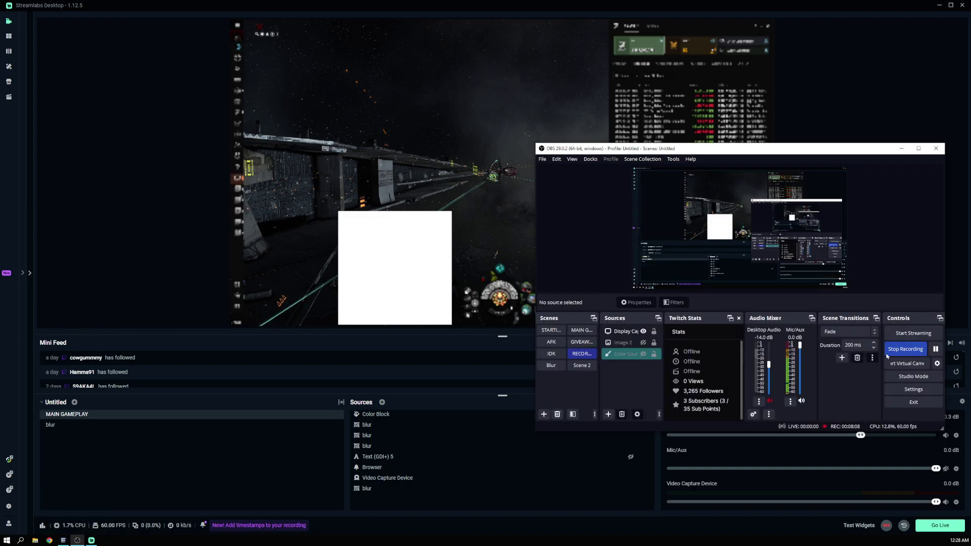